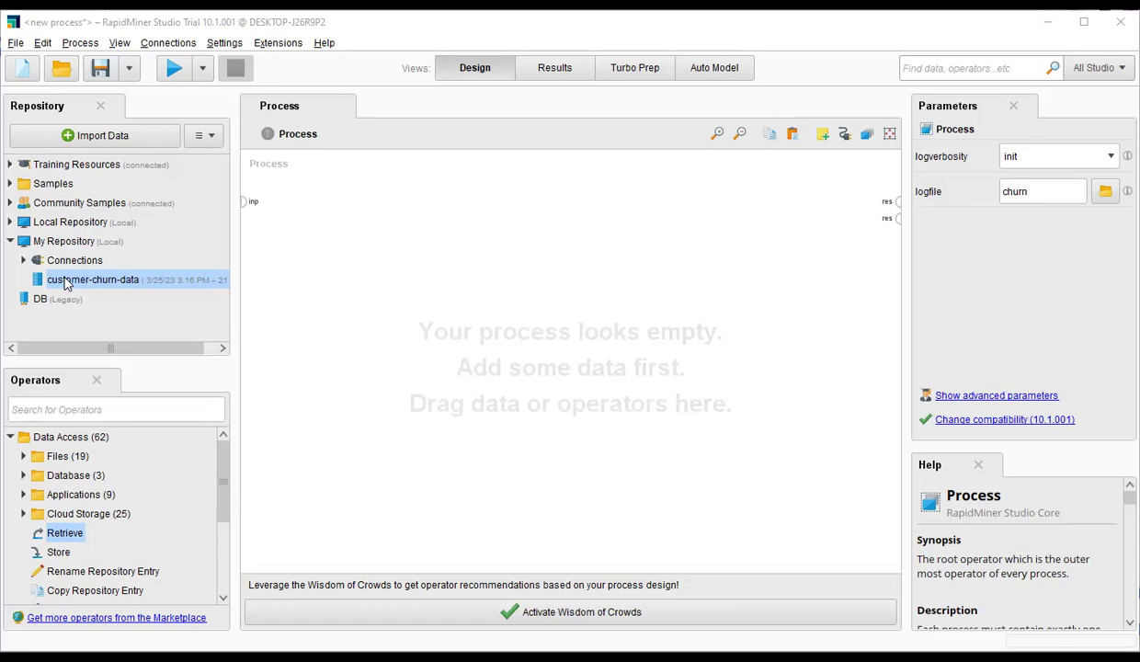
Add the customer-churn-data set to the process, connect its output to the first result port, and run the process.
drag(66, 284, 459, 197)
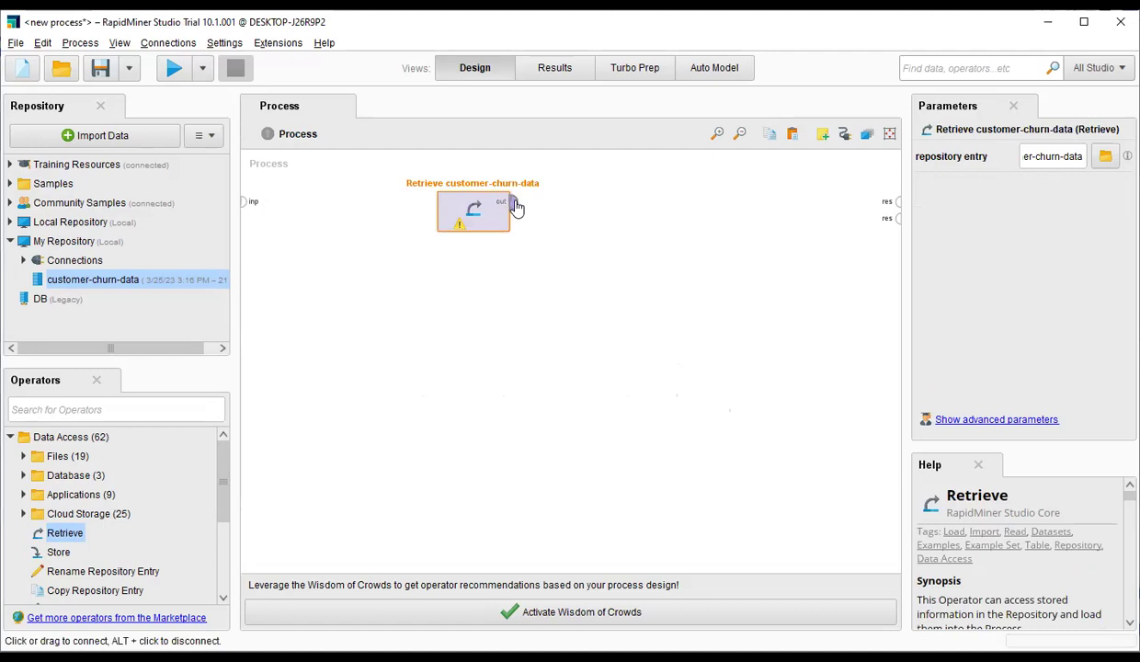
click(516, 206)
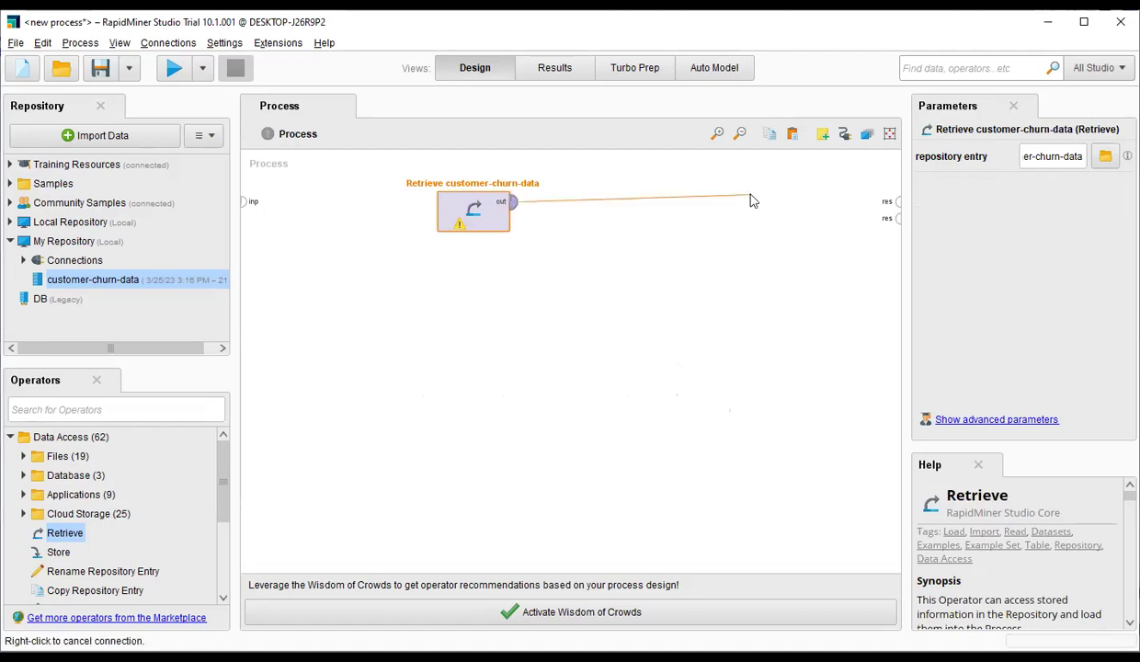
click(899, 202)
click(172, 74)
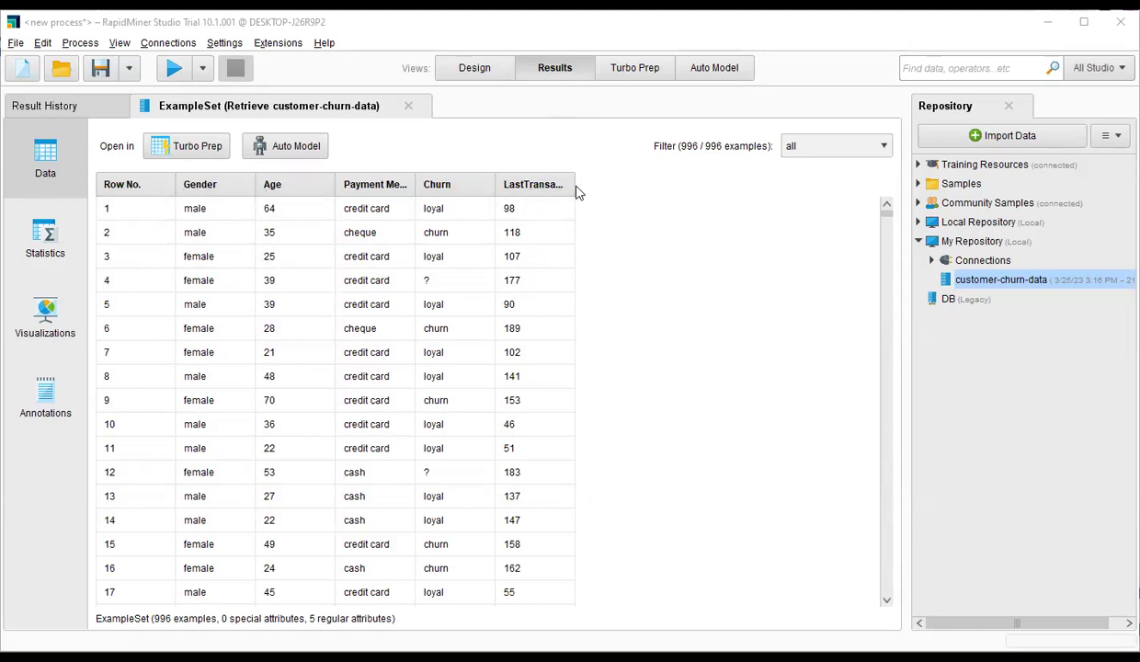
Widen the LastTransaction column and move the Churn column to the end of the data table.
mouse_move(576, 186)
mouse_down()
mouse_move(622, 184)
mouse_move(585, 187)
mouse_up()
drag(451, 185, 563, 193)
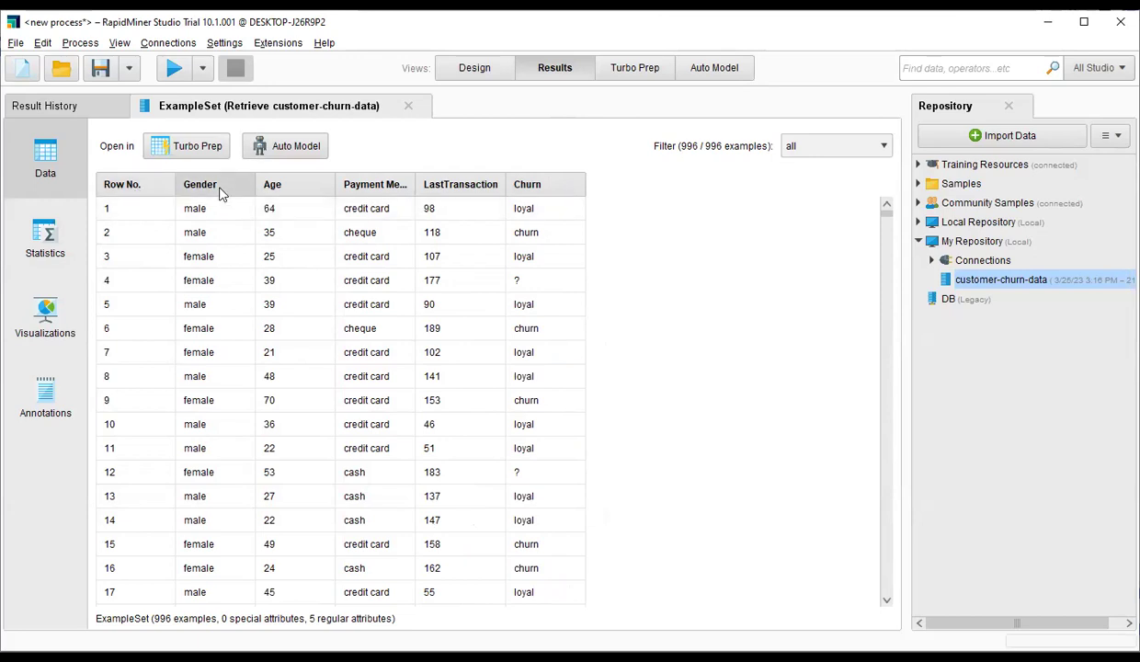
Try sorting the data table by Age in both directions and by Gender, and return it to ascending Row No. order.
click(295, 188)
click(294, 189)
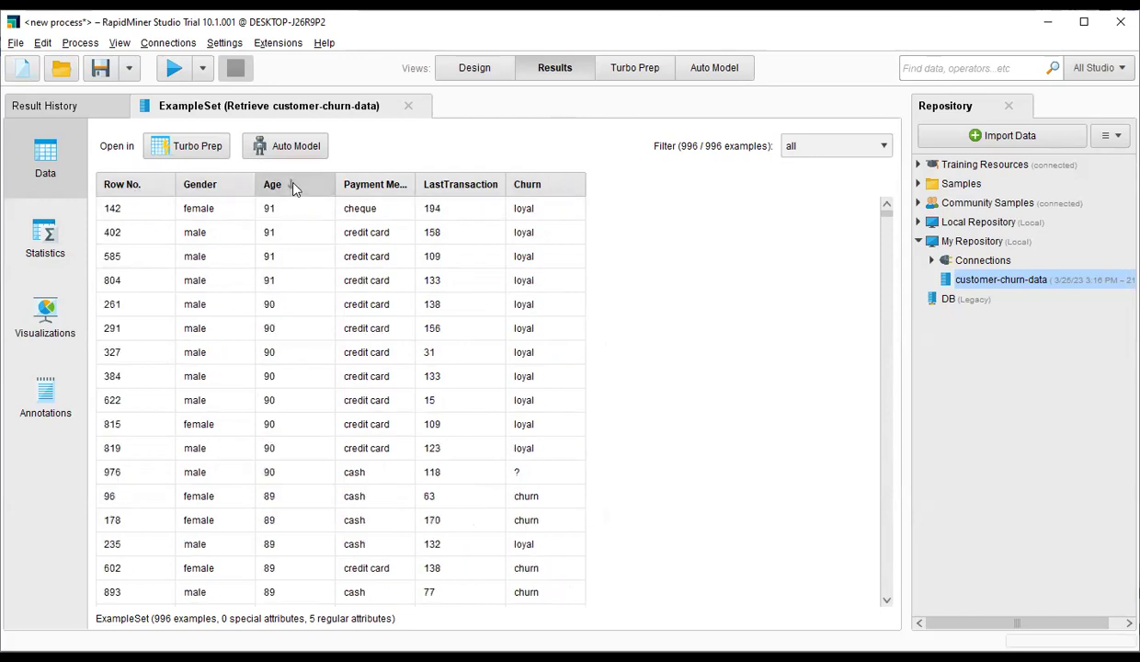
click(294, 188)
click(294, 188)
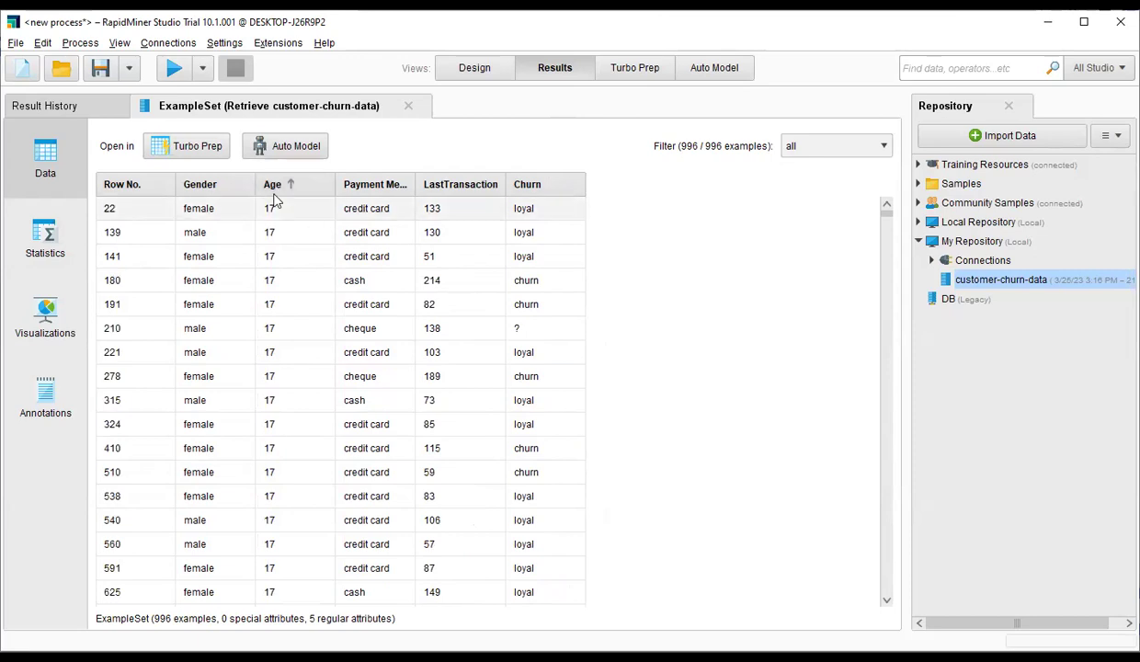
click(314, 190)
click(313, 190)
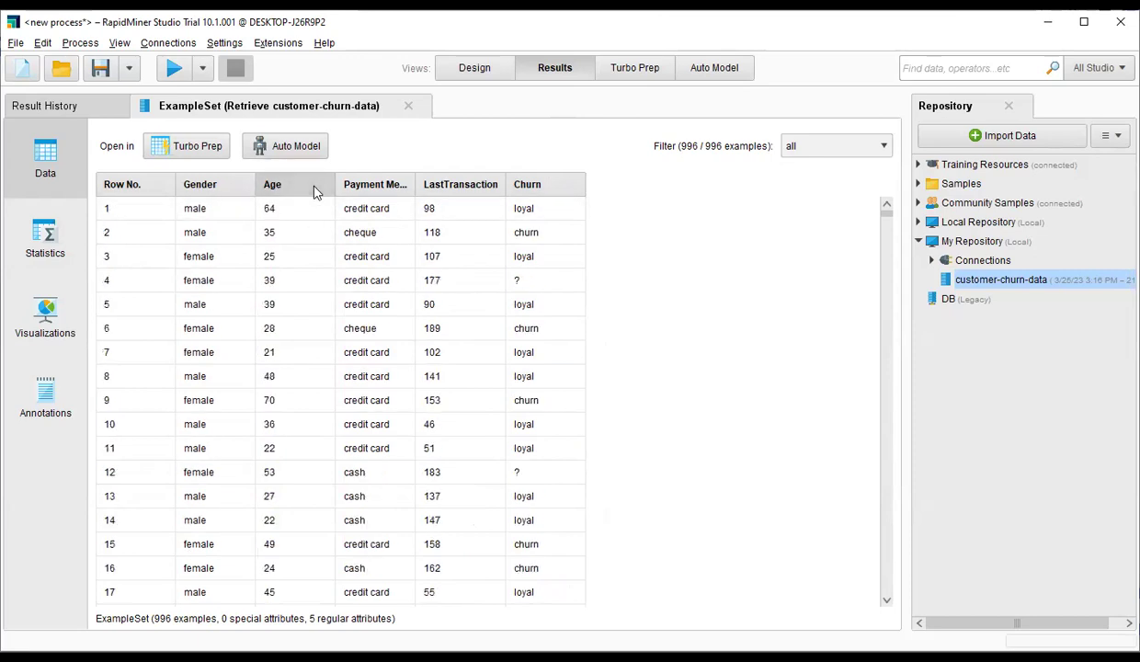
click(214, 191)
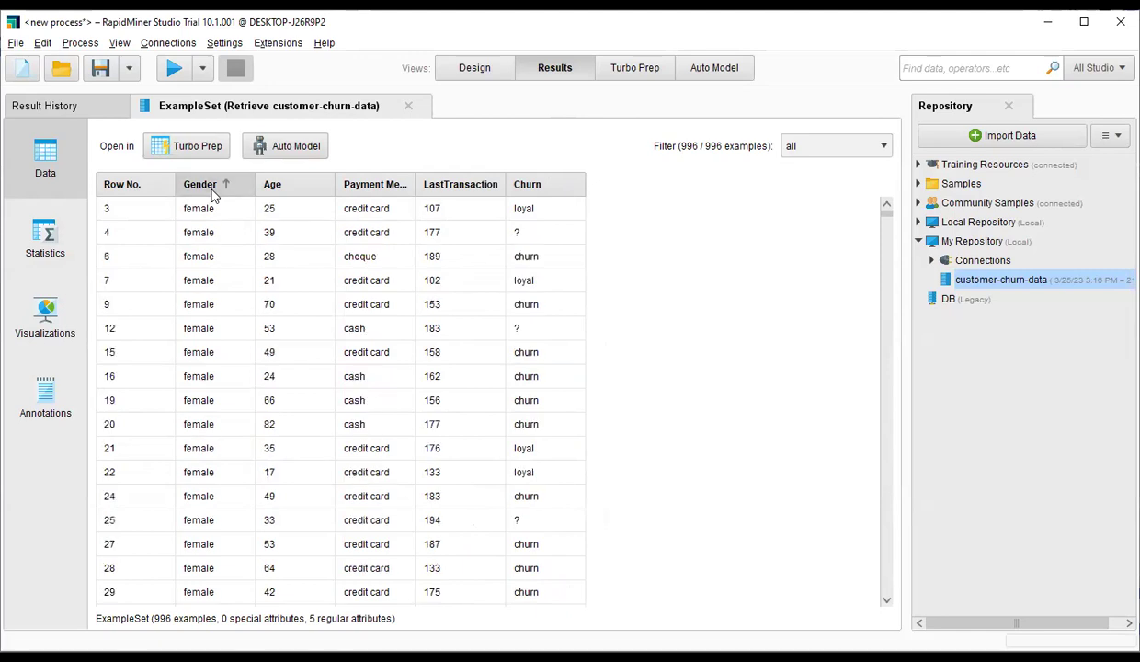
click(132, 187)
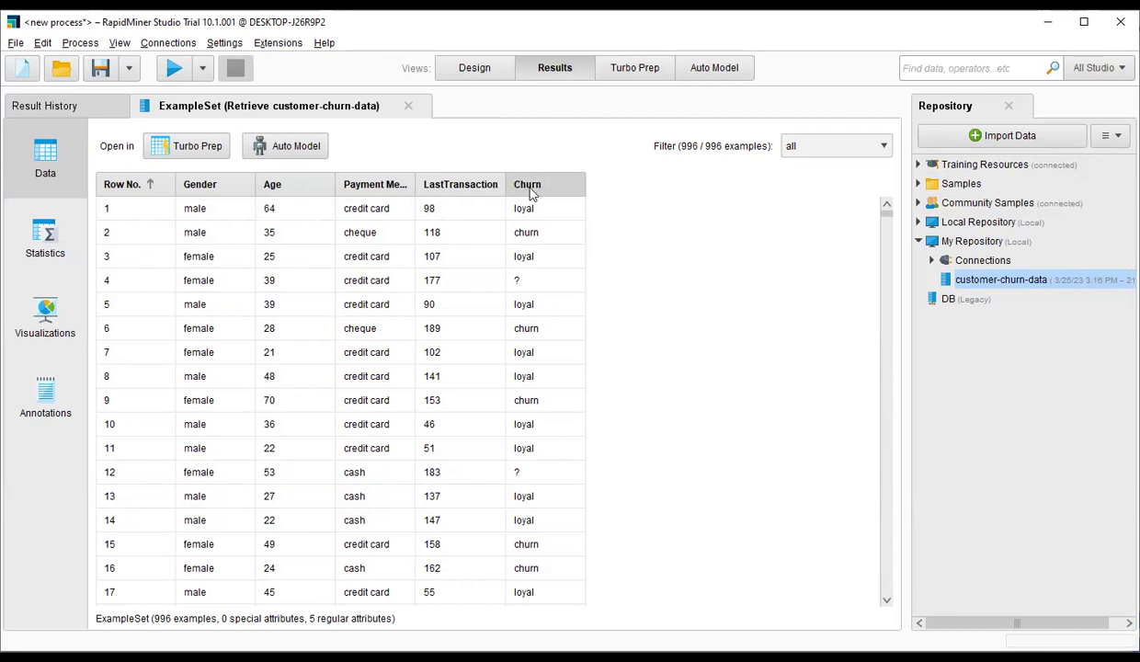
Move the Churn column between Gender and Age, and put it back in the last position.
drag(522, 184, 282, 184)
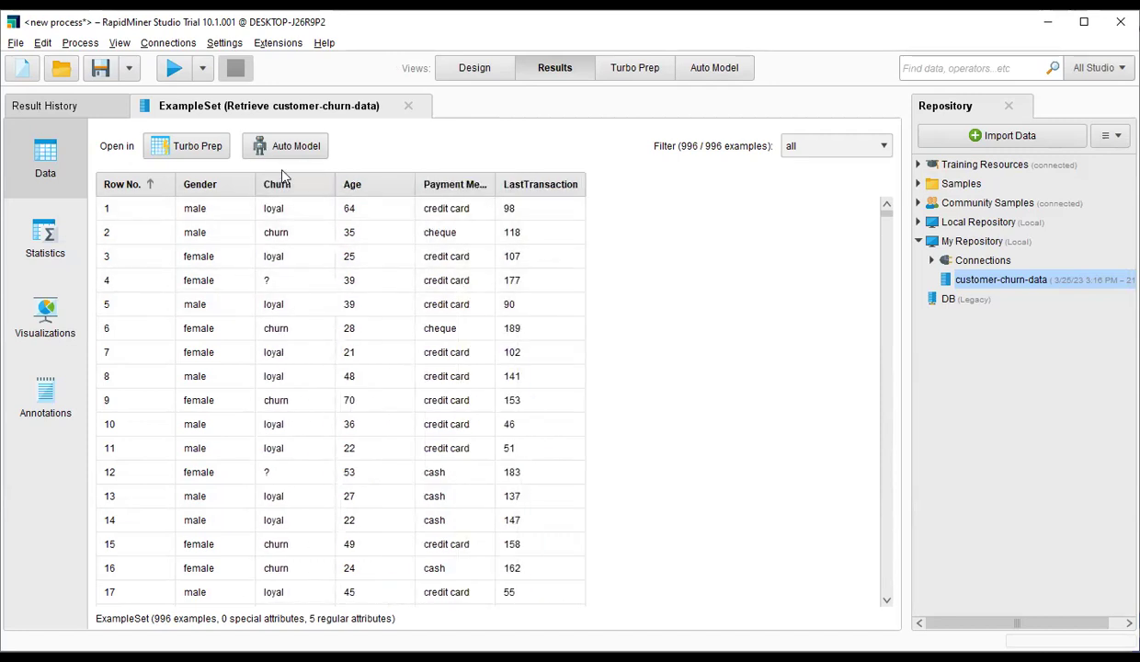
drag(280, 186, 539, 202)
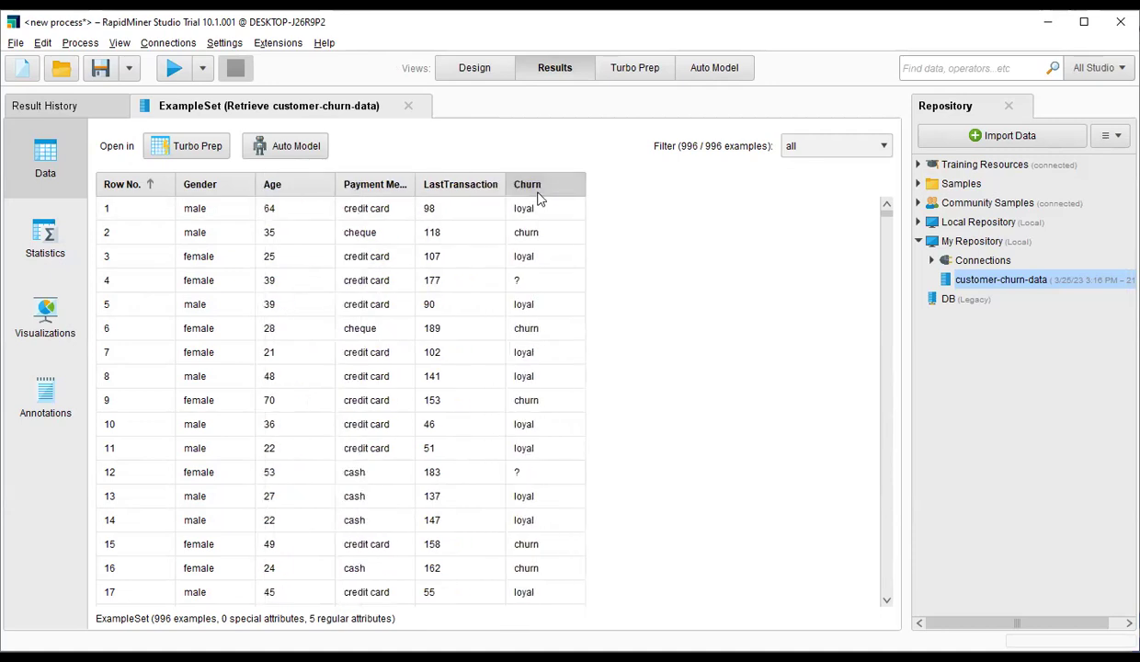
Show the attribute statistics and examine the Gender and Age distribution charts, leaving only Age expanded.
click(56, 230)
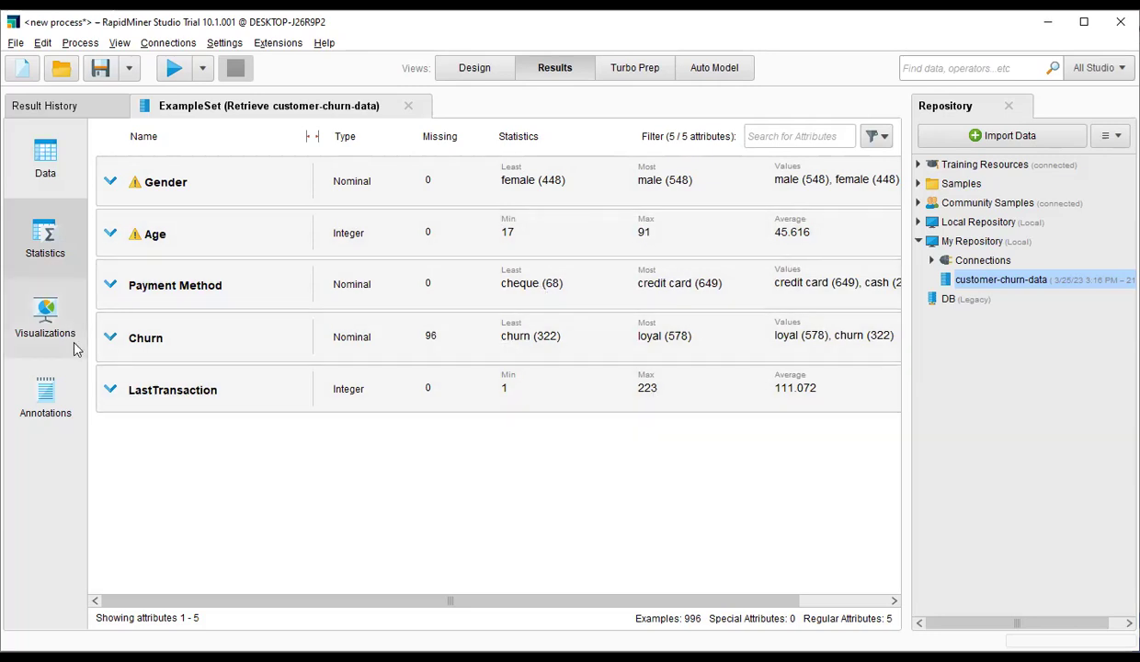
click(109, 184)
click(110, 281)
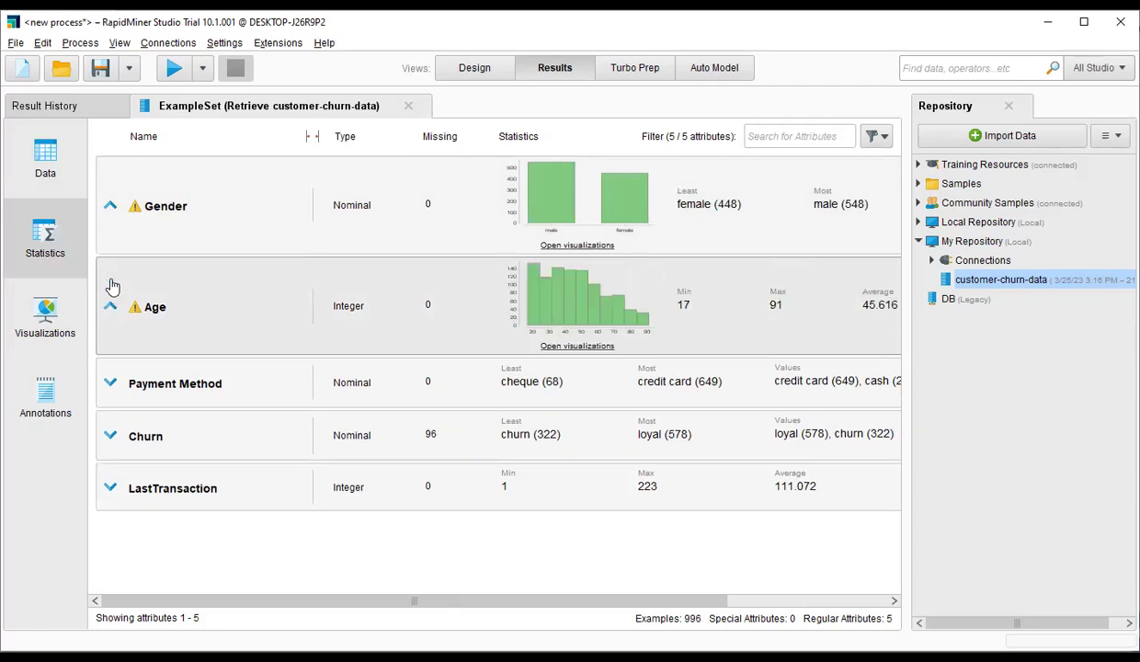
click(109, 205)
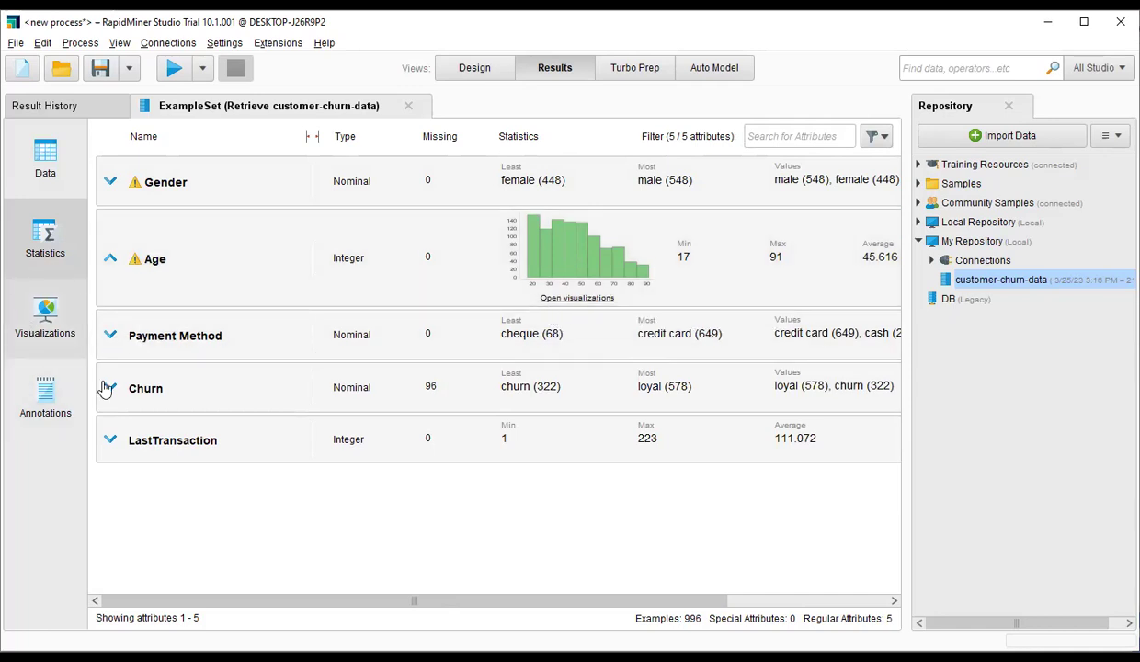
Open the full Age histogram from its statistics entry and set the number of bins to 15.
click(572, 299)
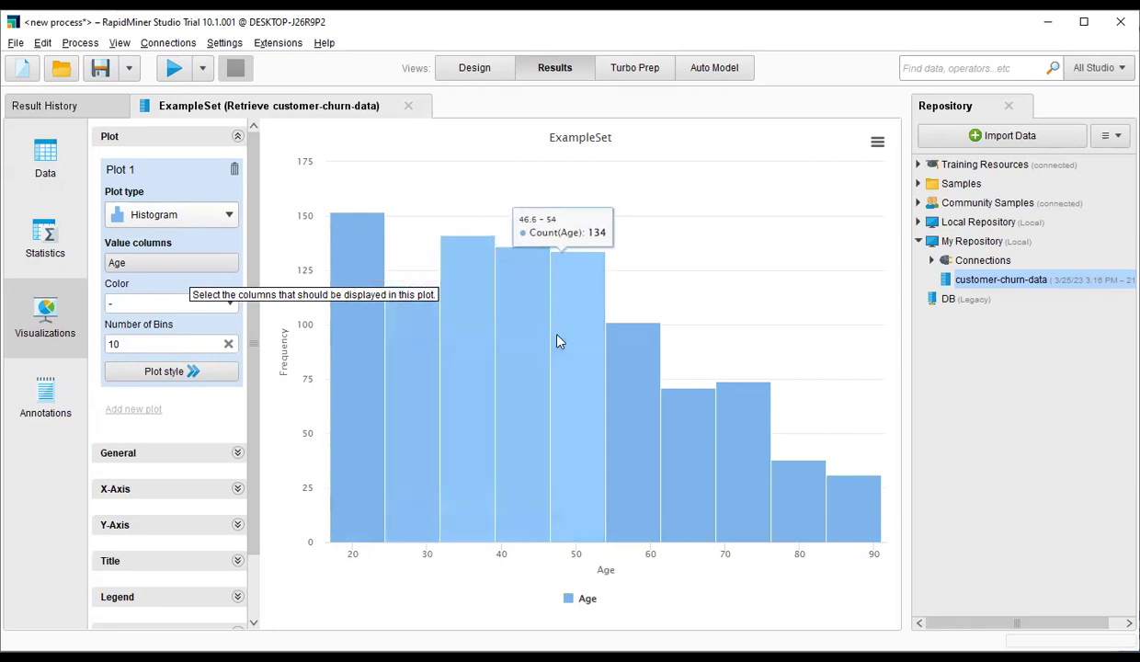
click(199, 343)
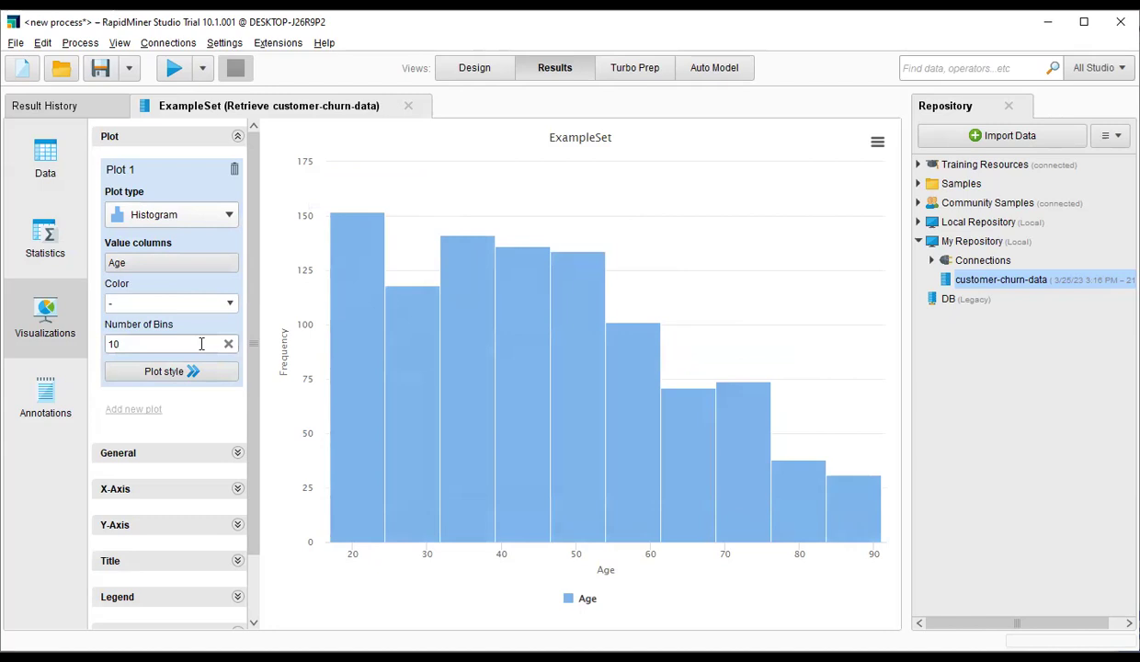
key(BackSpace)
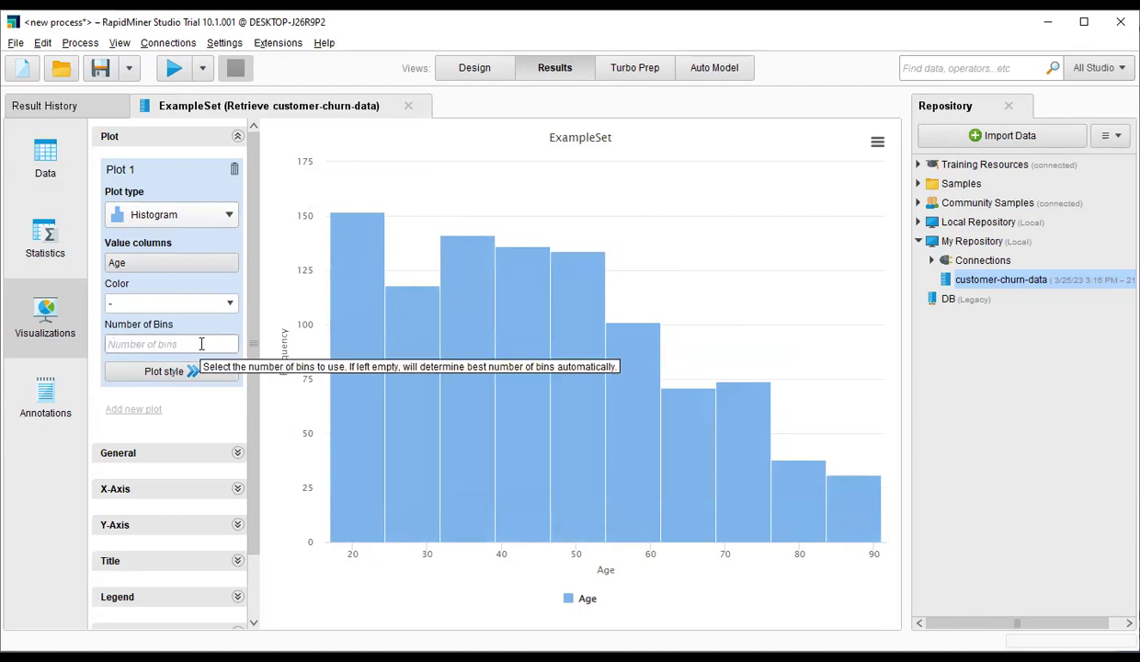
text(15)
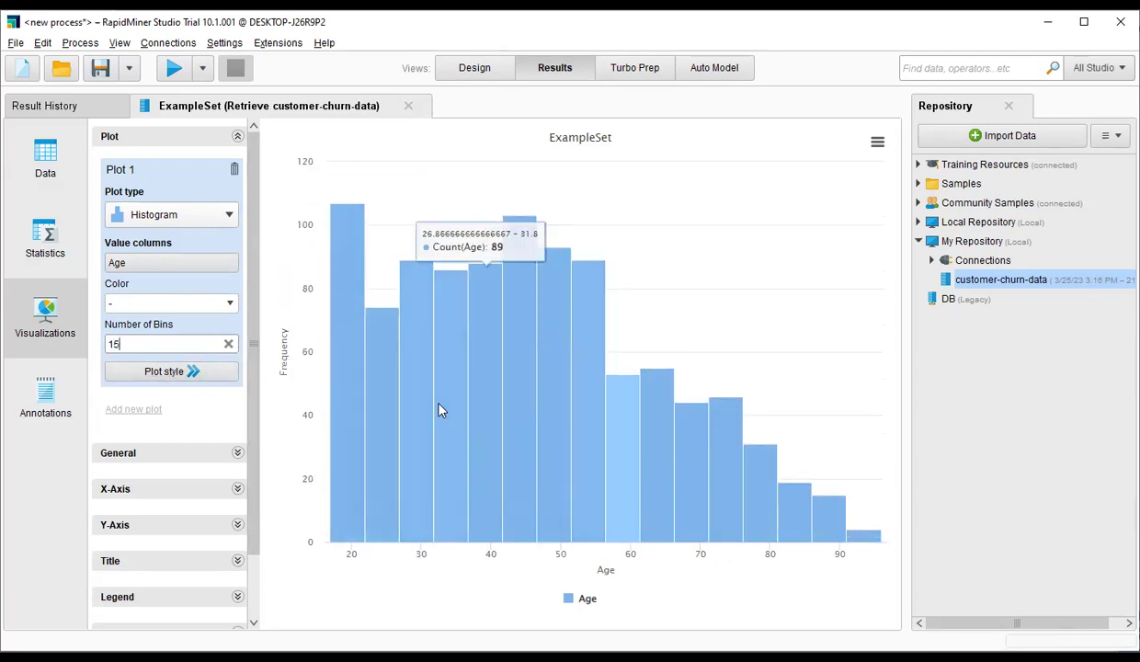
Color the Age histogram by Churn and inspect the counts in the youngest and oldest age bins.
click(228, 303)
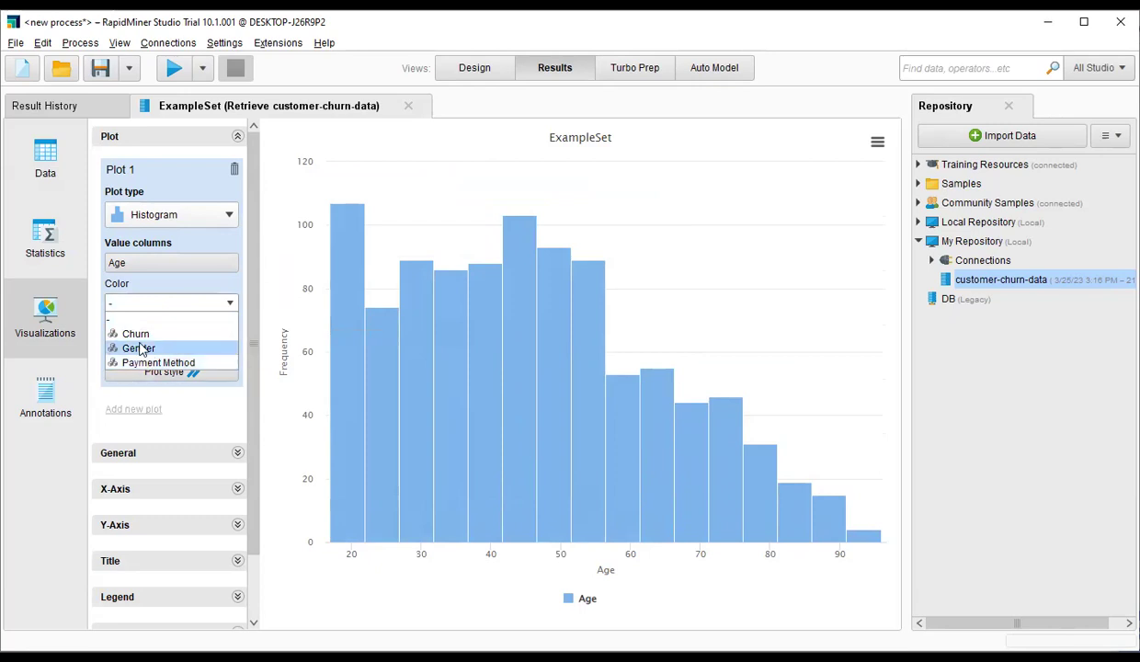
click(307, 275)
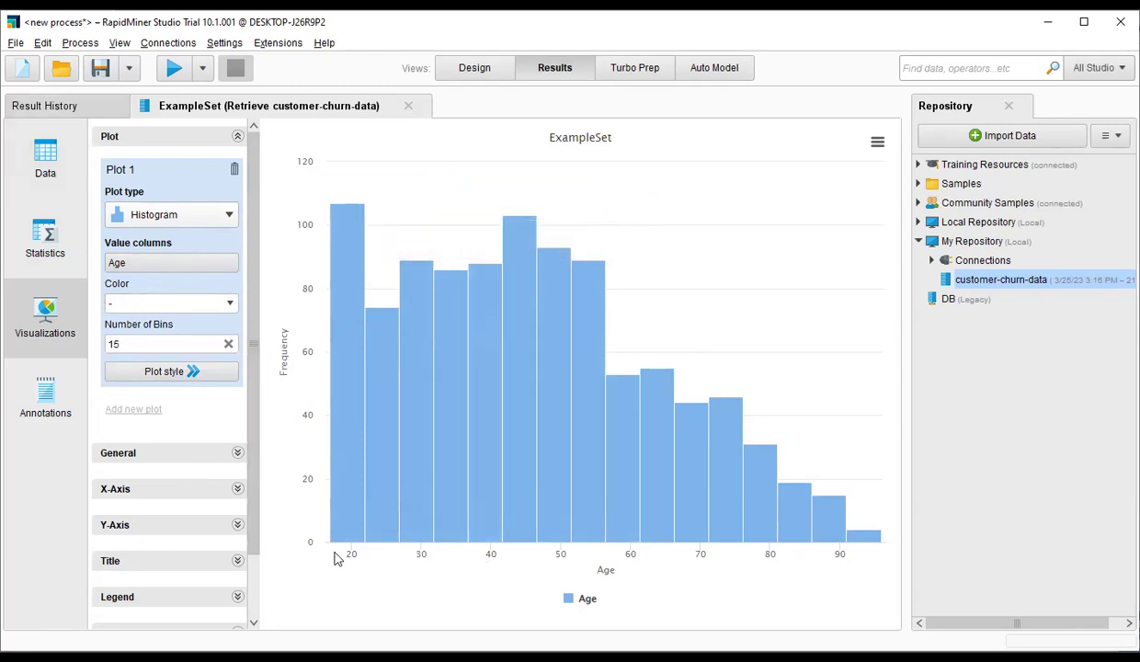
click(161, 219)
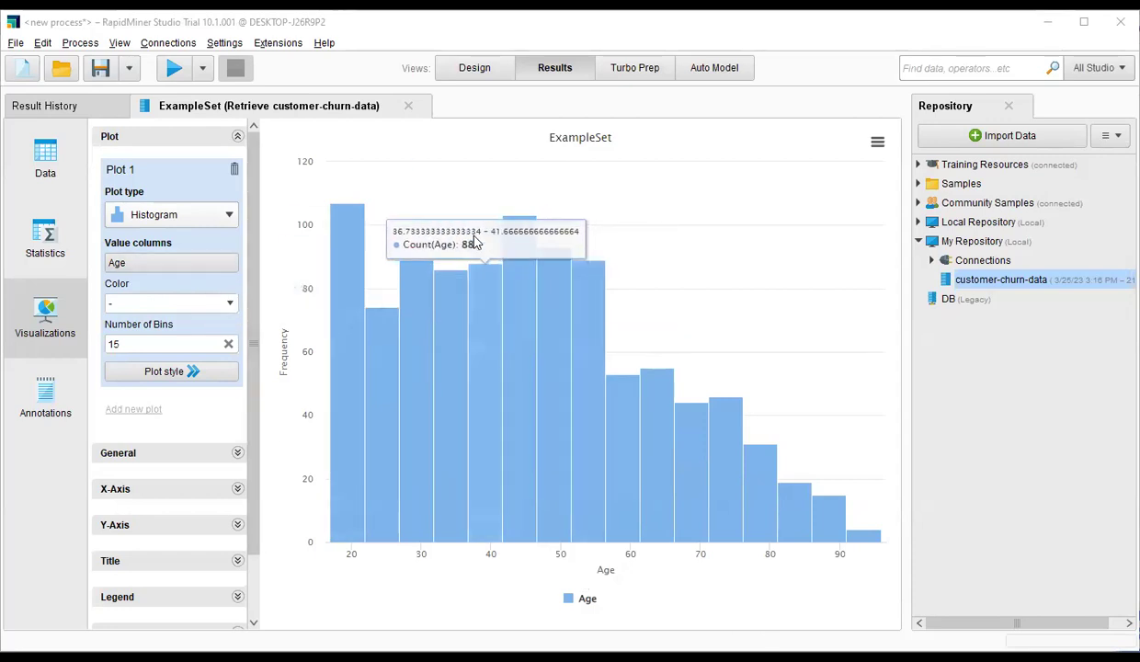
click(231, 311)
click(189, 332)
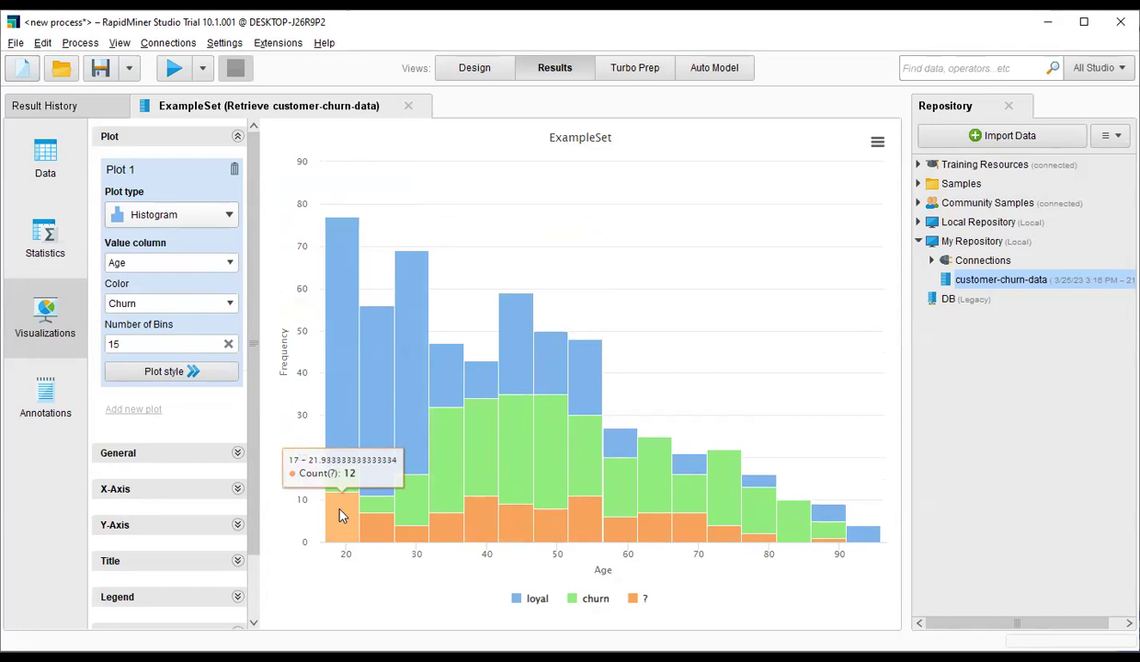
mouse_move(344, 489)
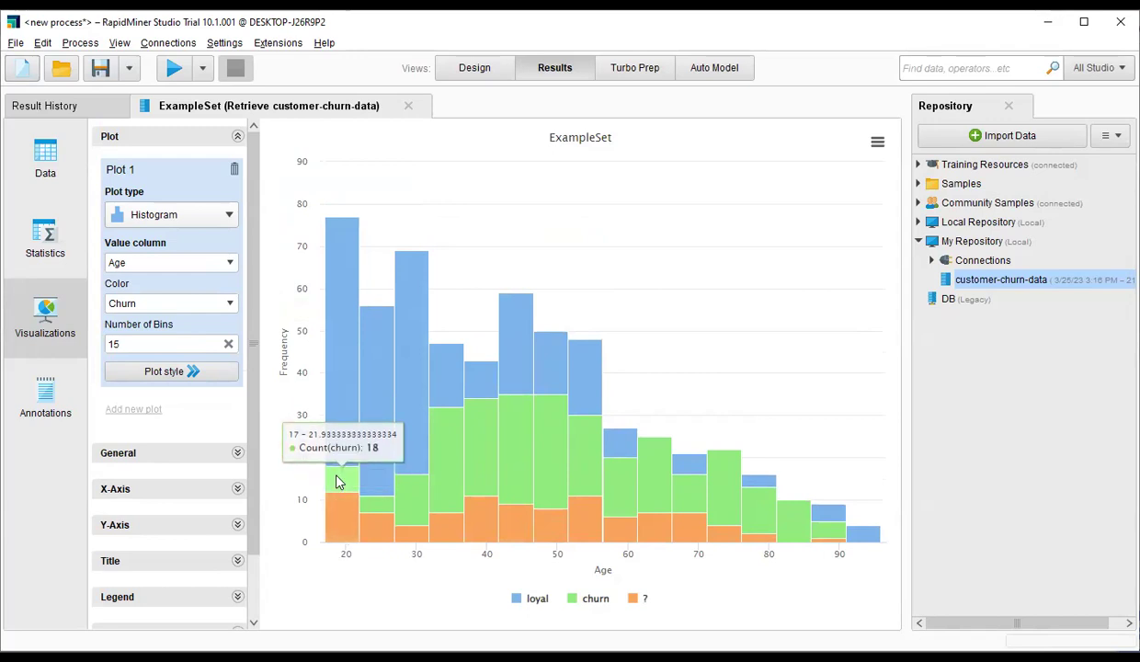
mouse_move(336, 347)
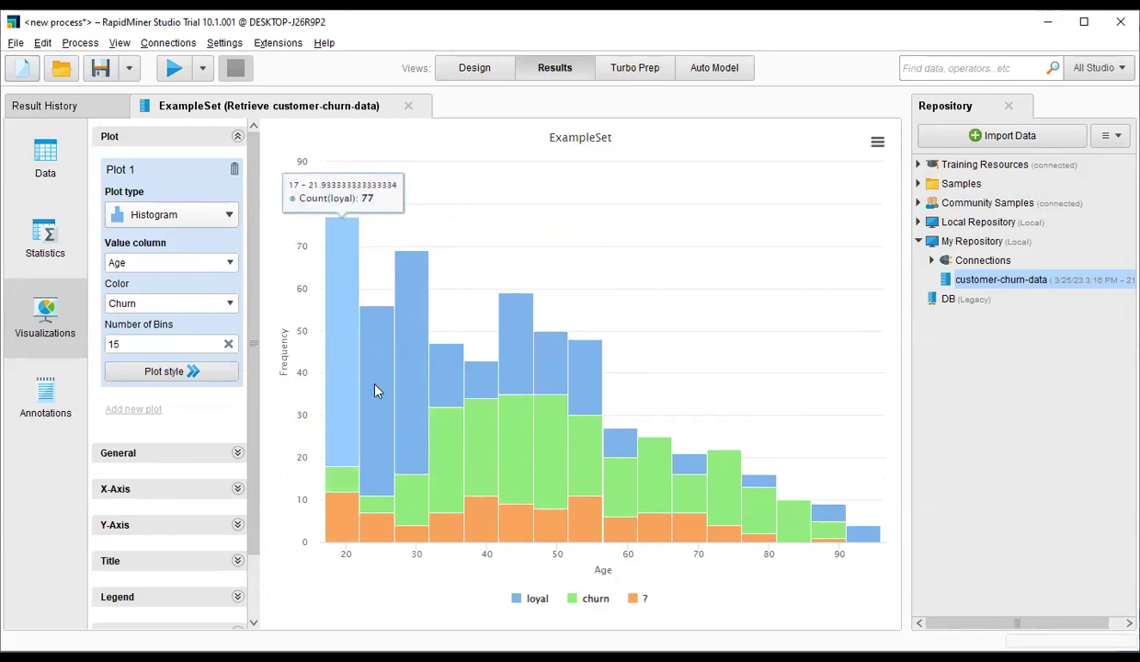
mouse_move(877, 533)
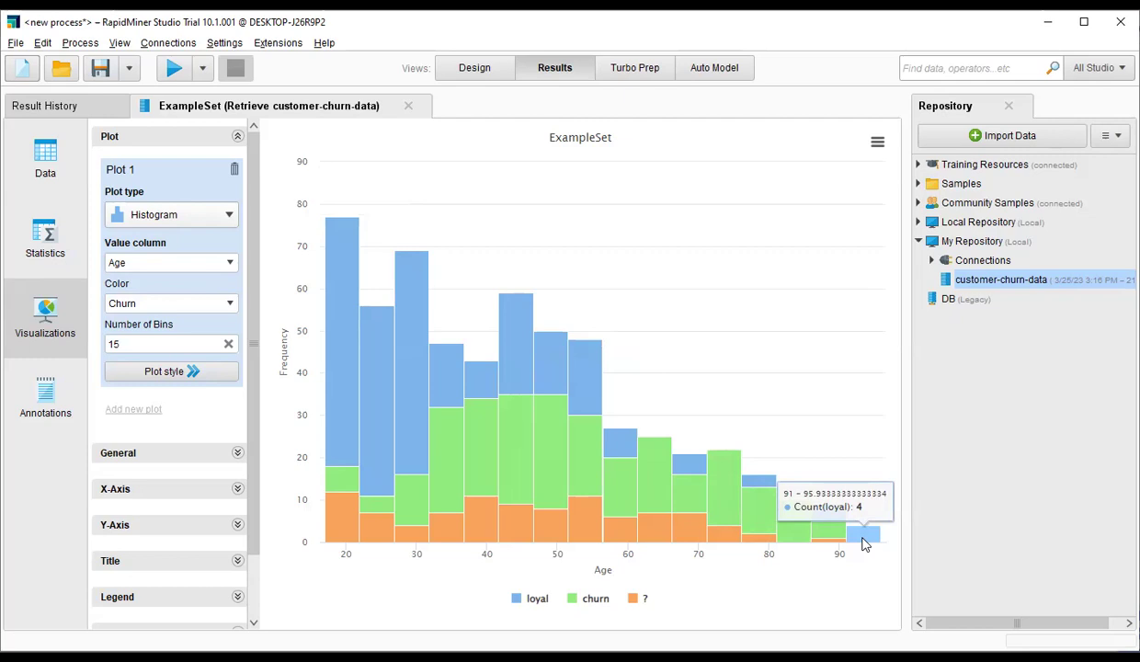
Color the Age histogram by Gender, and switch the coloring to Payment Method.
click(226, 303)
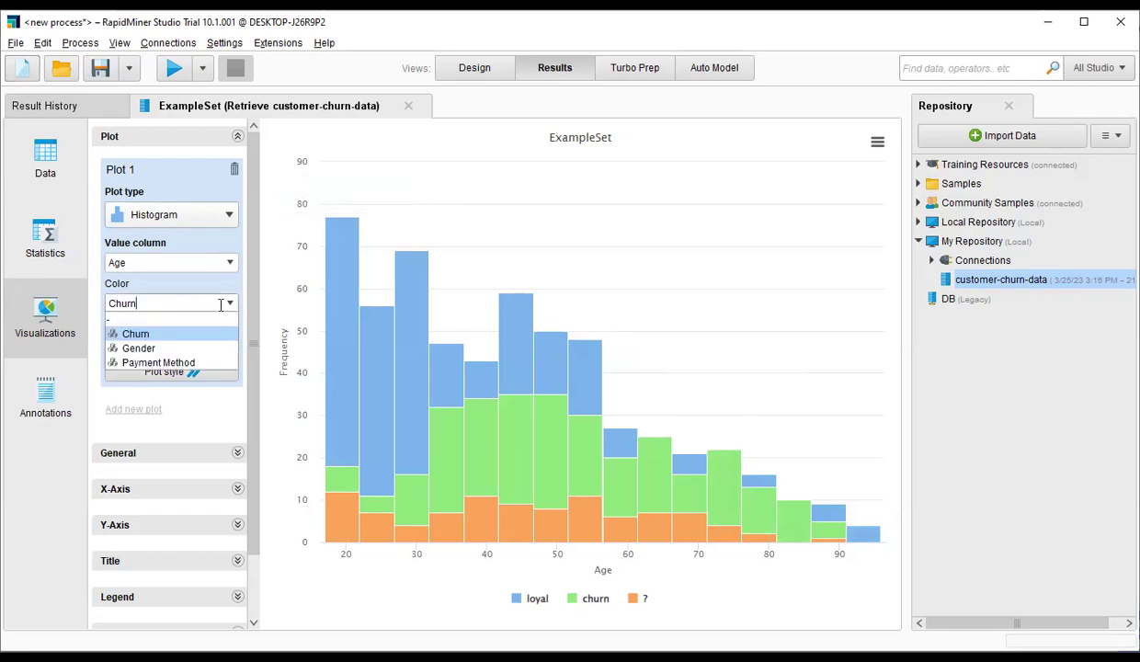
click(171, 351)
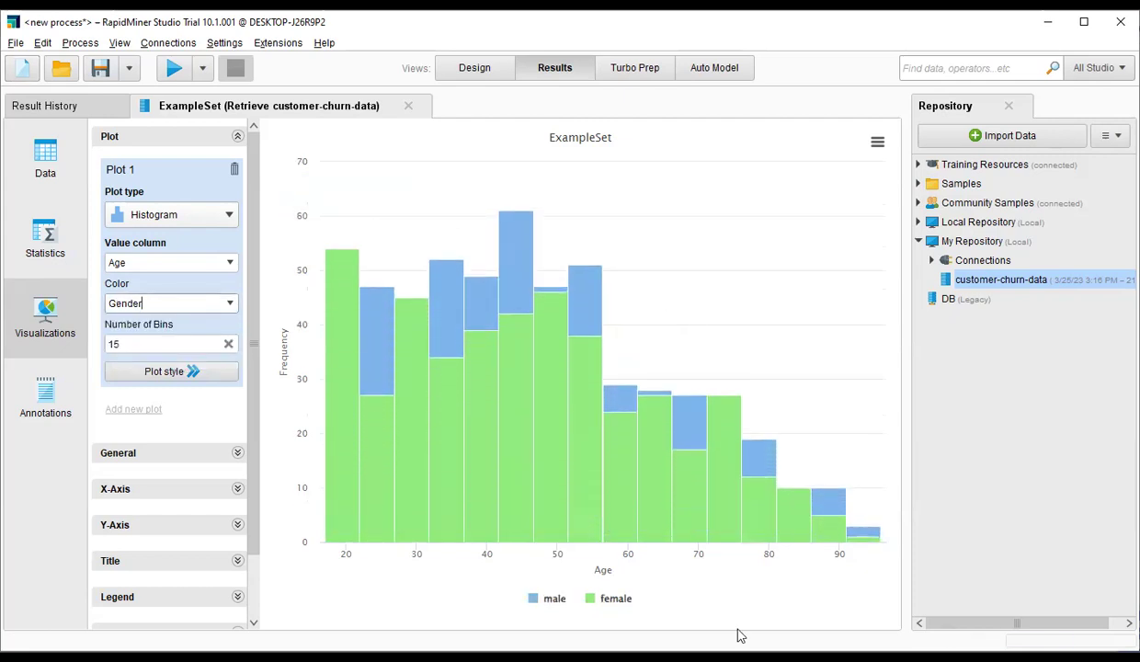
mouse_move(357, 457)
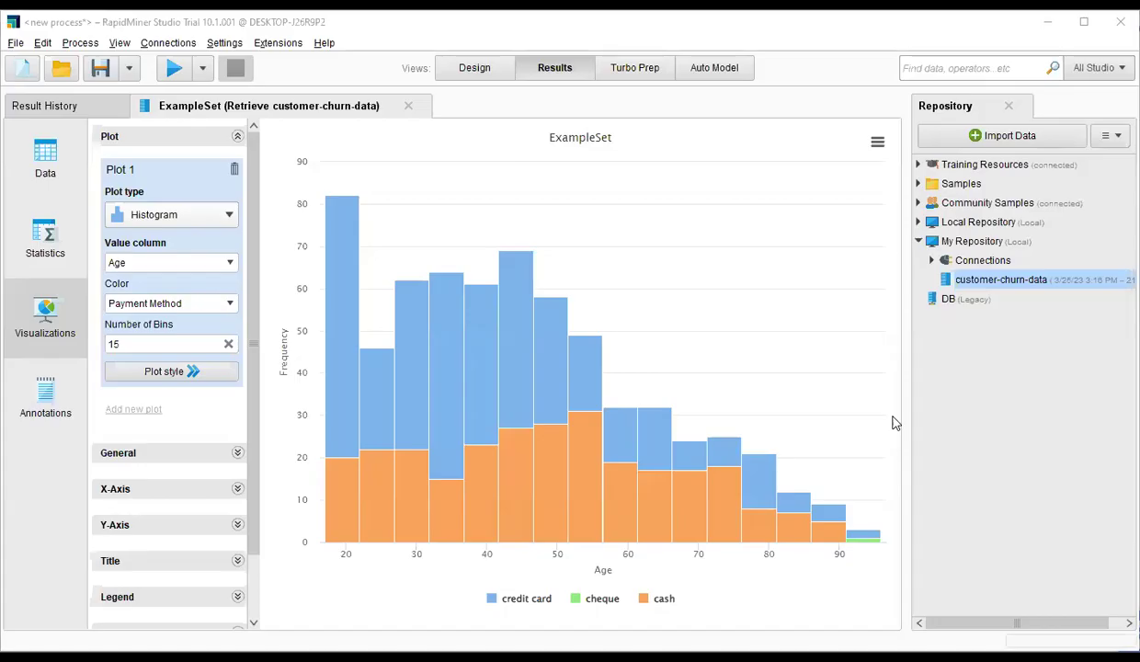
Change the plot type to Scatter / Bubble and try adding Gender to Age as a value column.
click(166, 214)
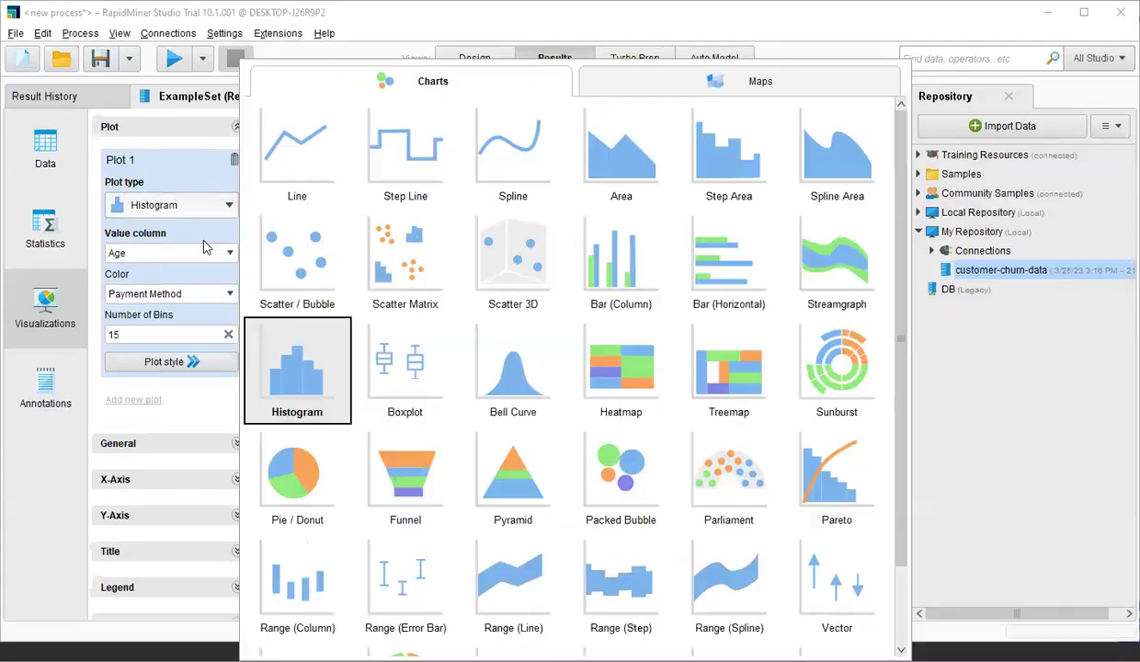
click(340, 250)
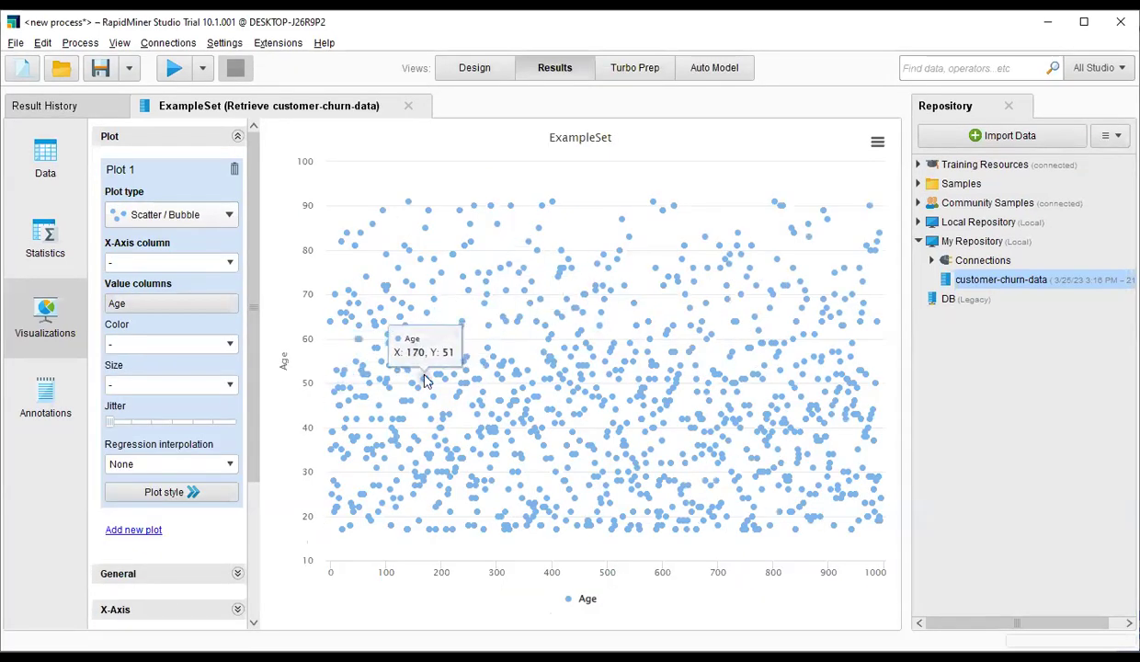
click(177, 308)
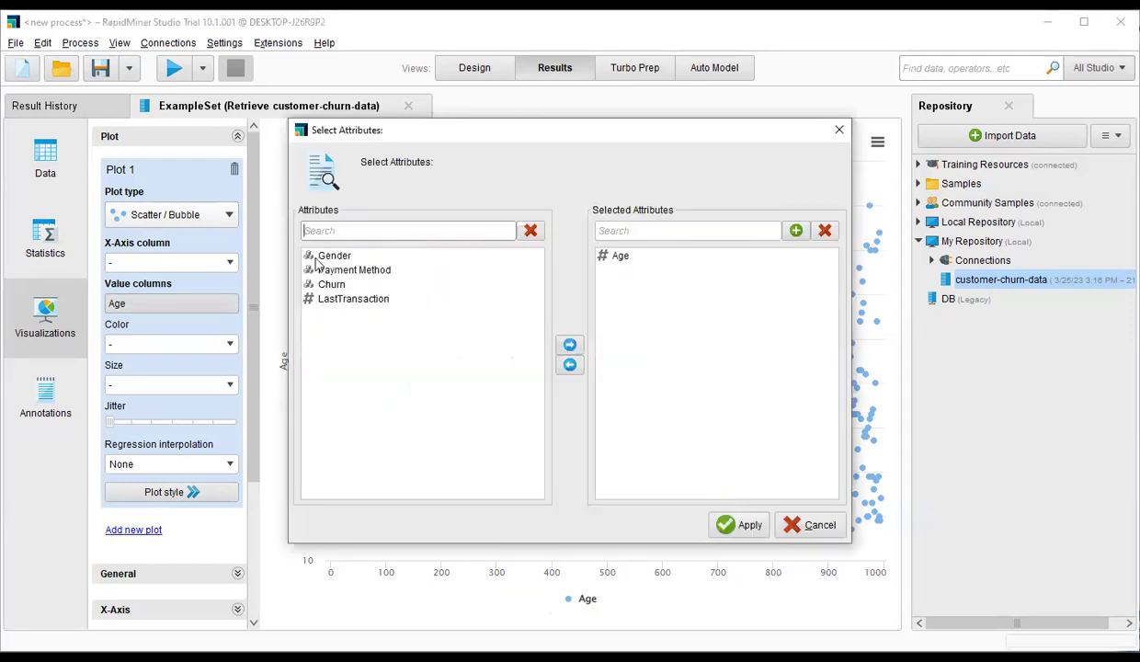
click(315, 256)
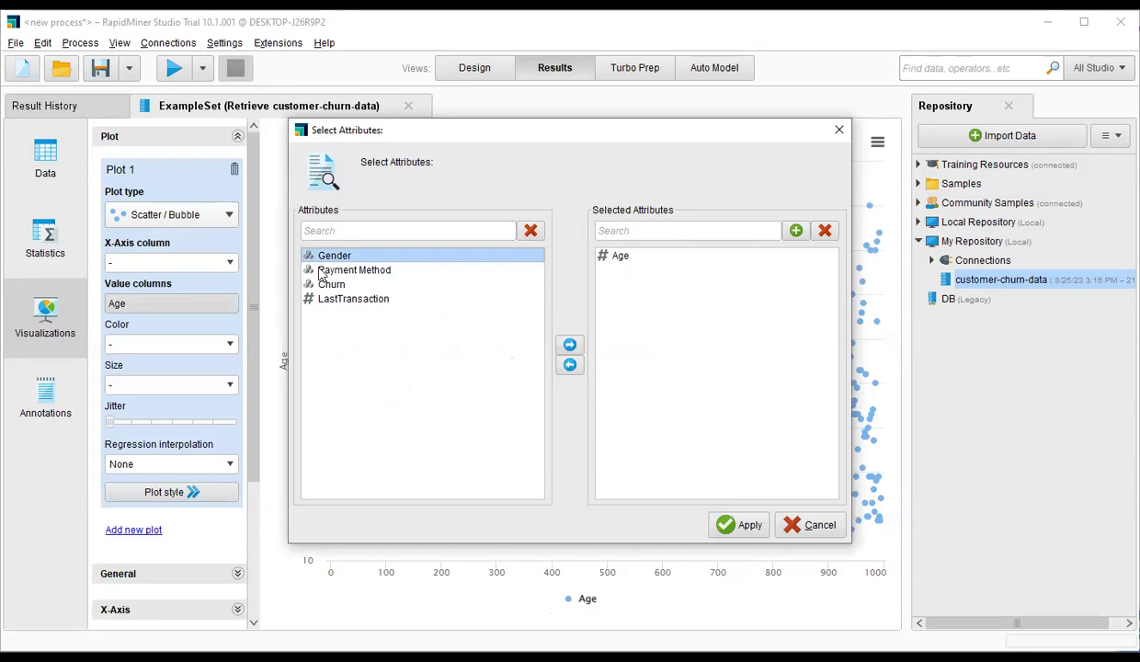
click(570, 345)
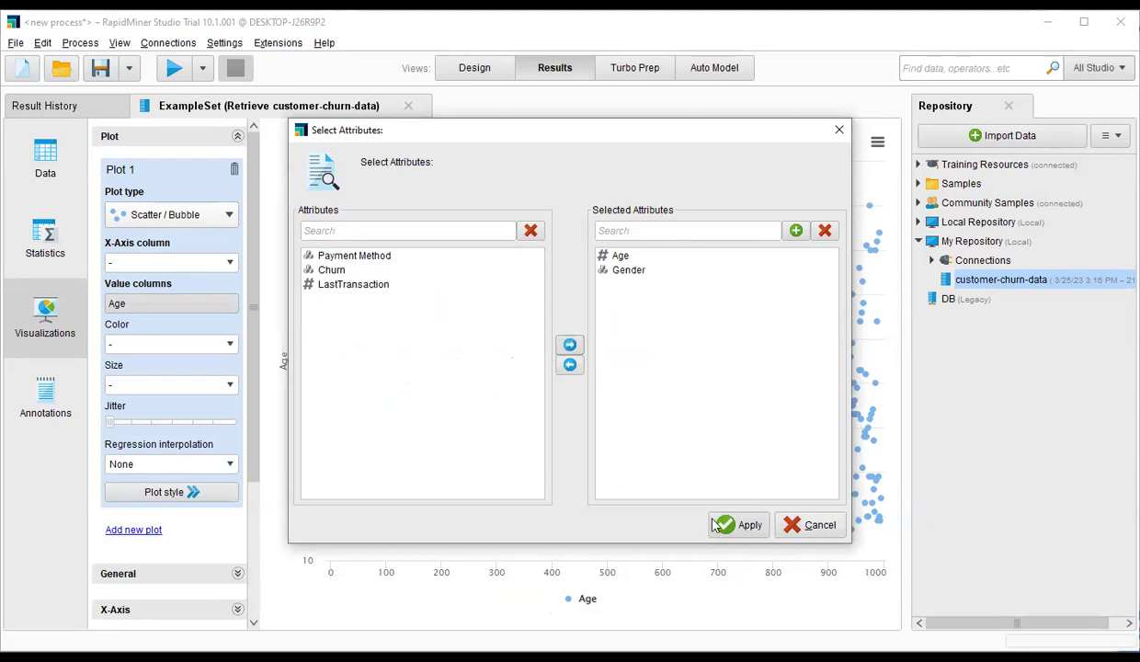
click(742, 526)
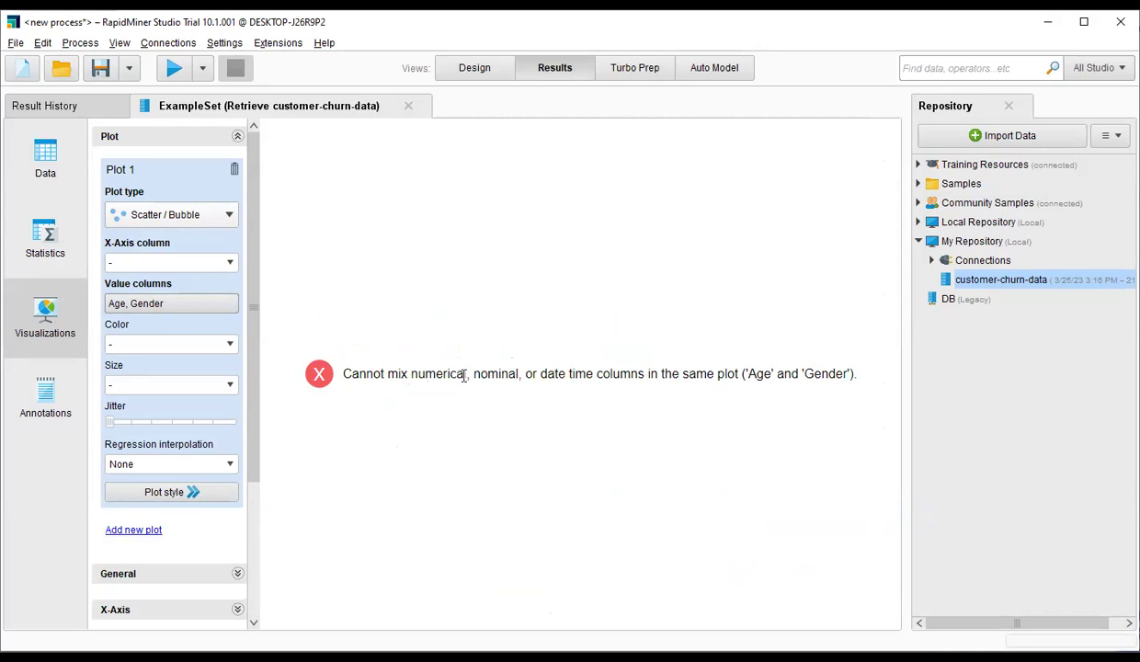
Replace Age with LastTransaction in the scatter plot's value columns, and return to the Age histogram colored by Payment Method.
click(149, 305)
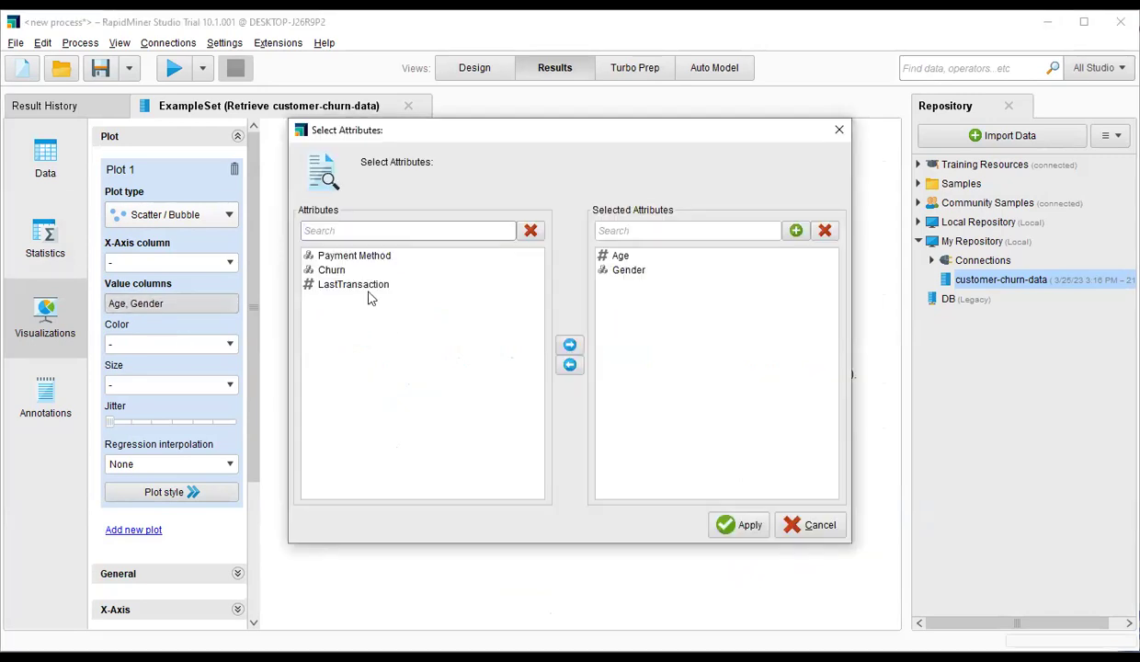
click(625, 269)
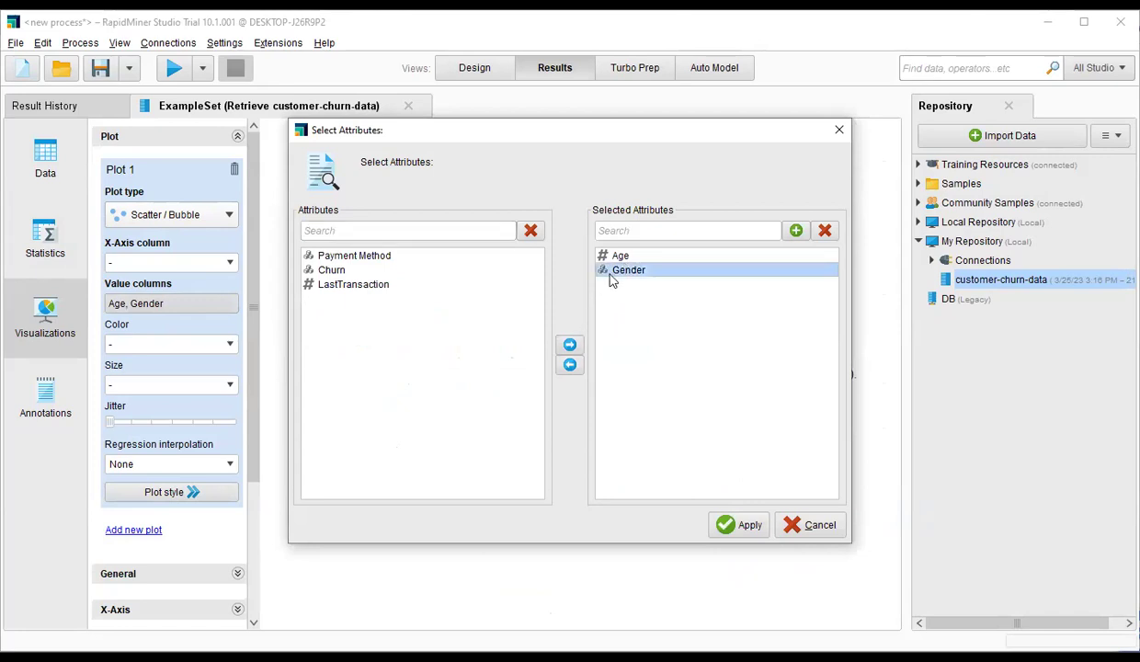
click(617, 256)
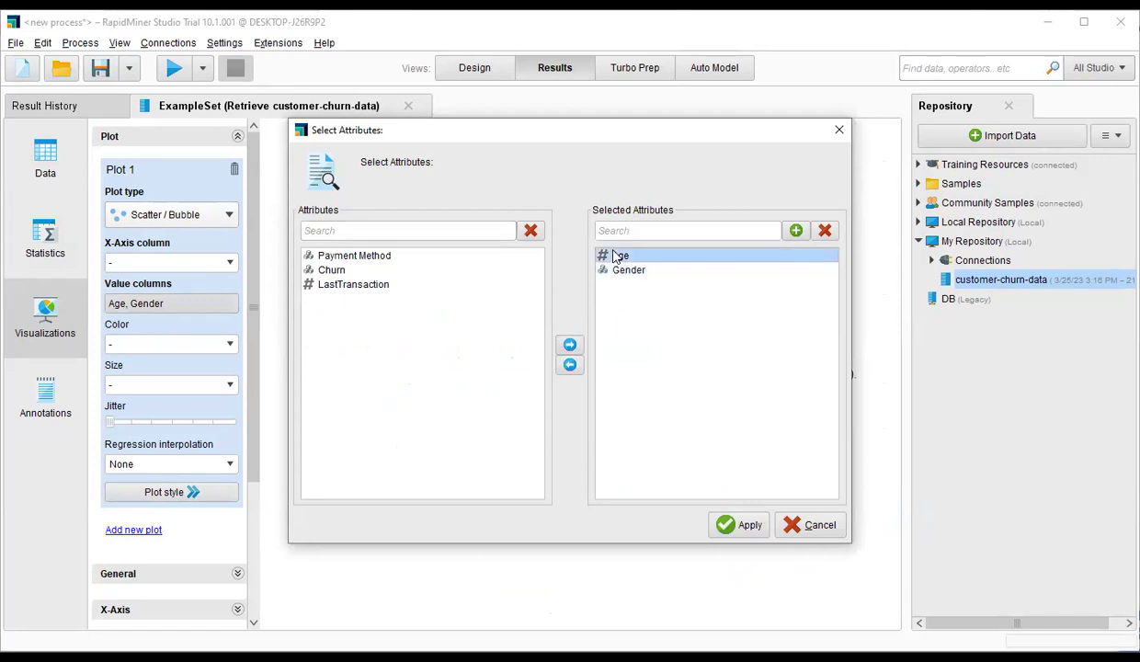
click(569, 364)
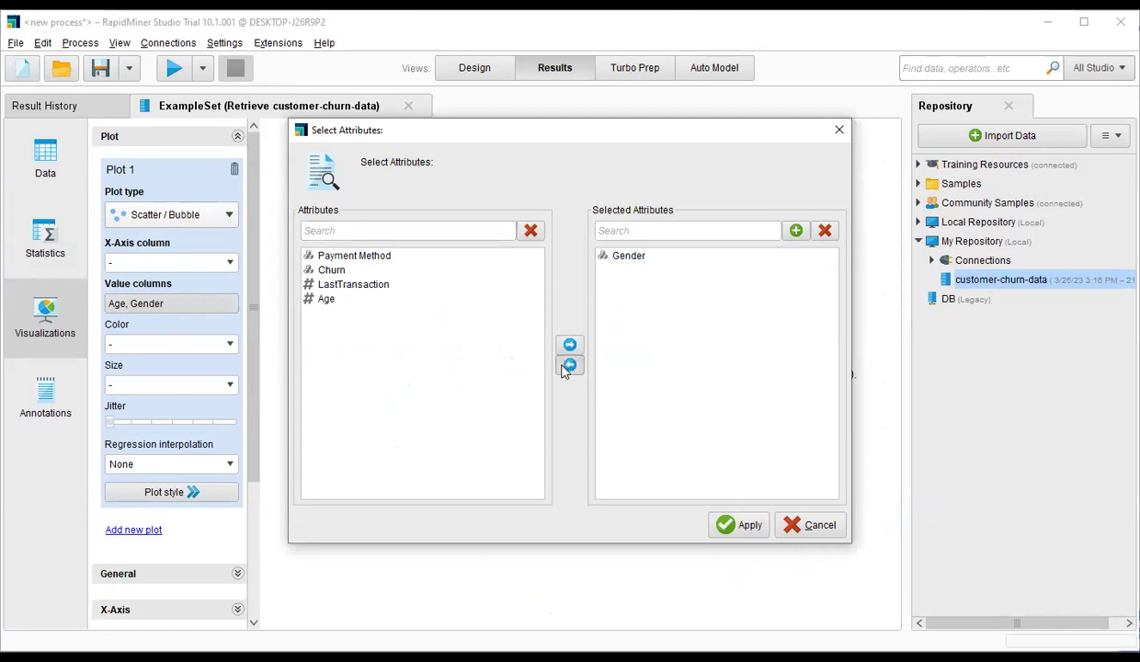
click(357, 286)
click(569, 345)
click(747, 526)
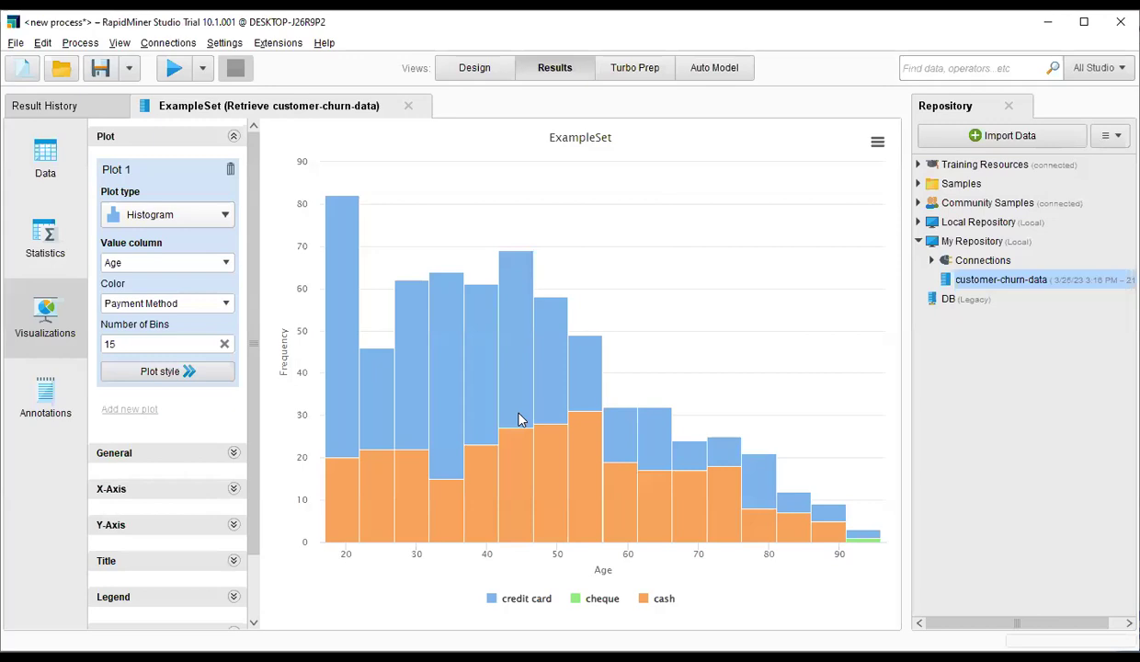
mouse_move(519, 419)
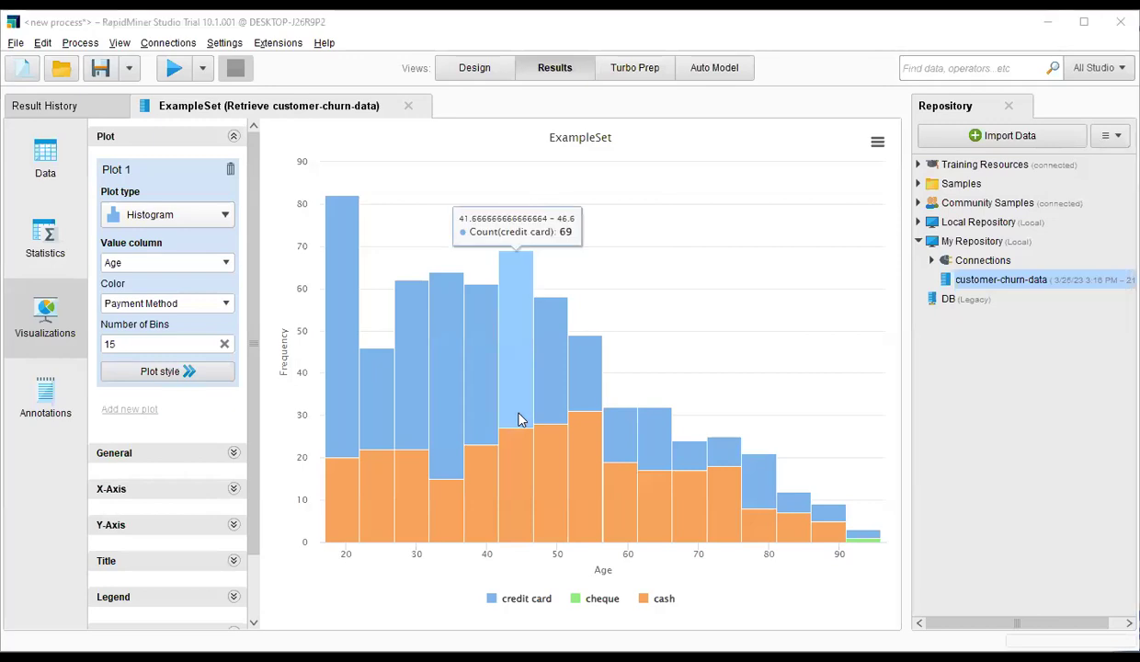